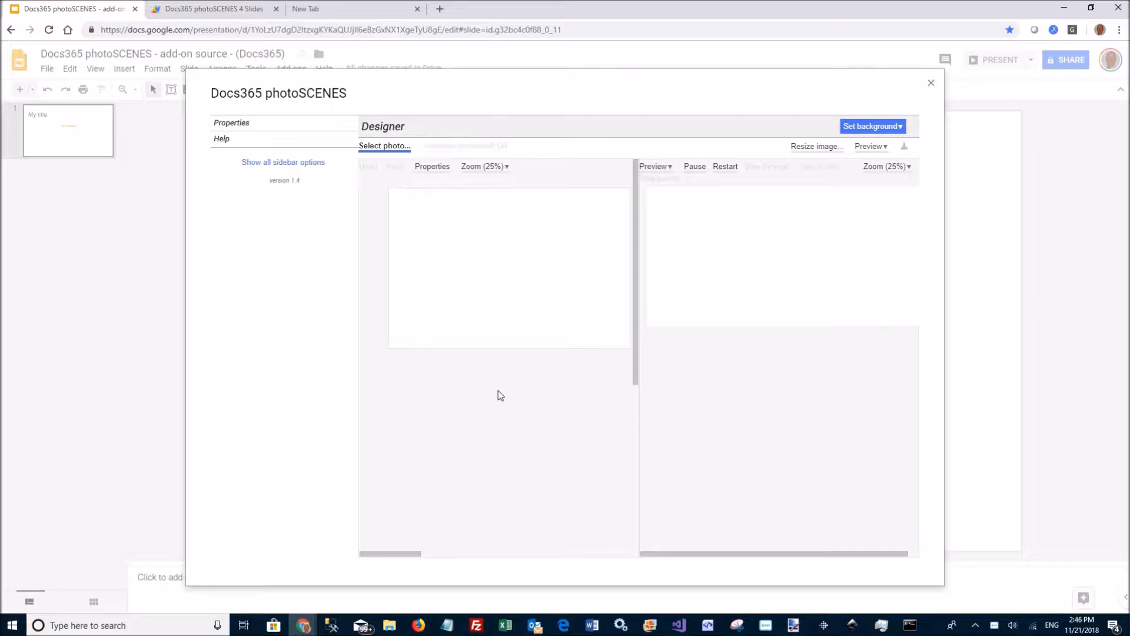
Step: Show the help instructions and load the photo IMG_20181111_115327280.jpg from the recent items into the designer
{"action": "left_click", "coordinate": [224, 139]}
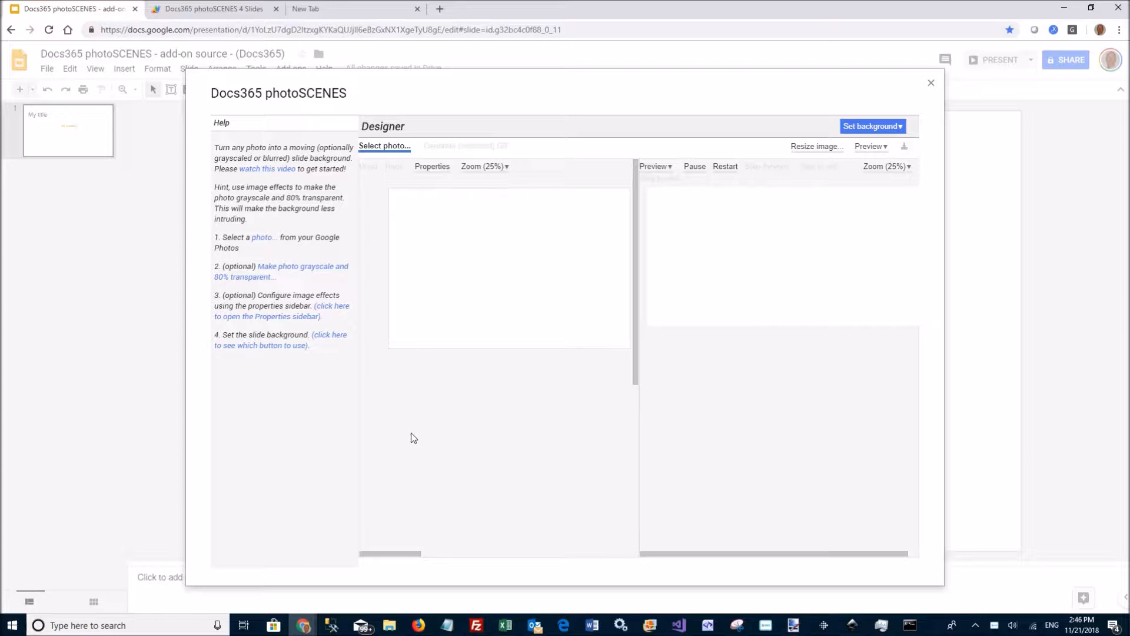
{"action": "left_click", "coordinate": [382, 147]}
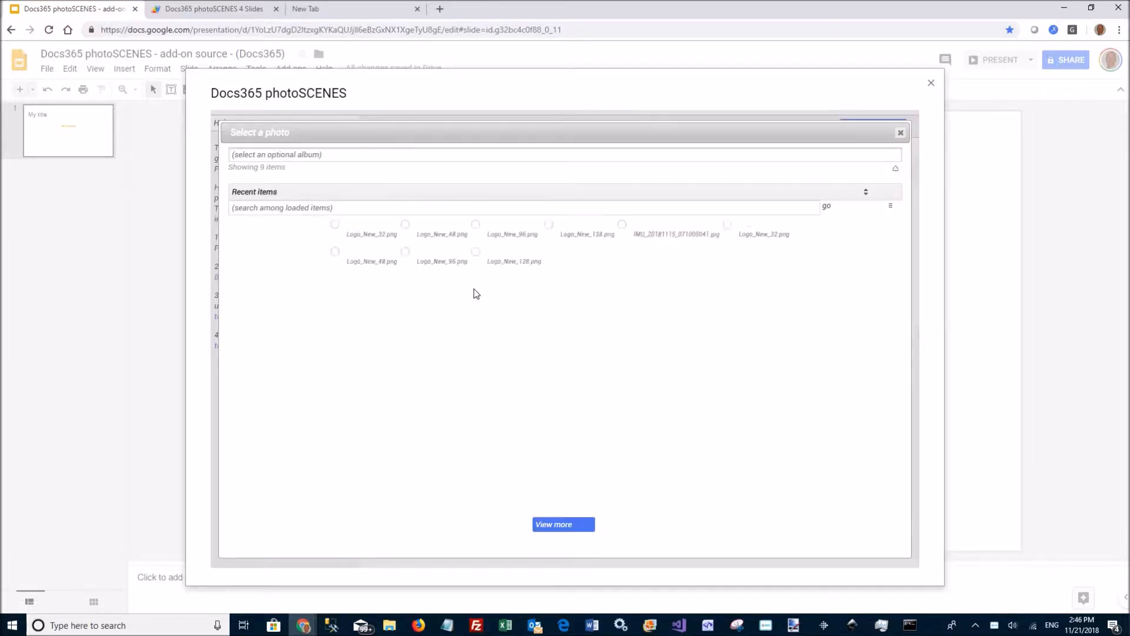
{"action": "left_click", "coordinate": [564, 525]}
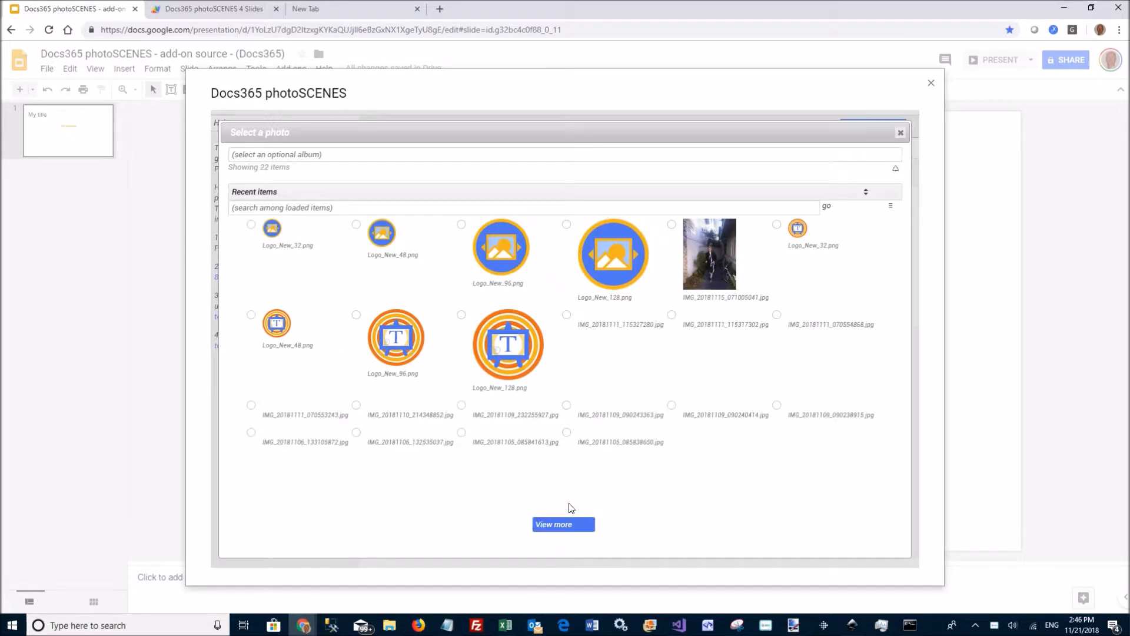
{"action": "scroll", "coordinate": [574, 500], "scroll_direction": "down", "scroll_amount": 1}
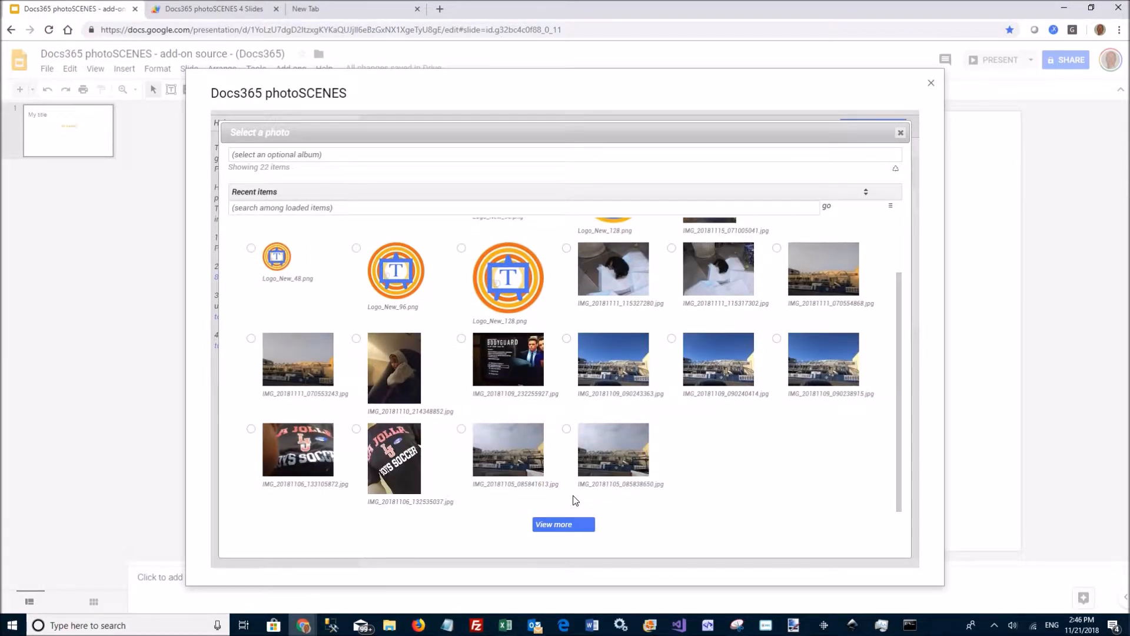
{"action": "scroll", "coordinate": [536, 498], "scroll_direction": "up", "scroll_amount": 1}
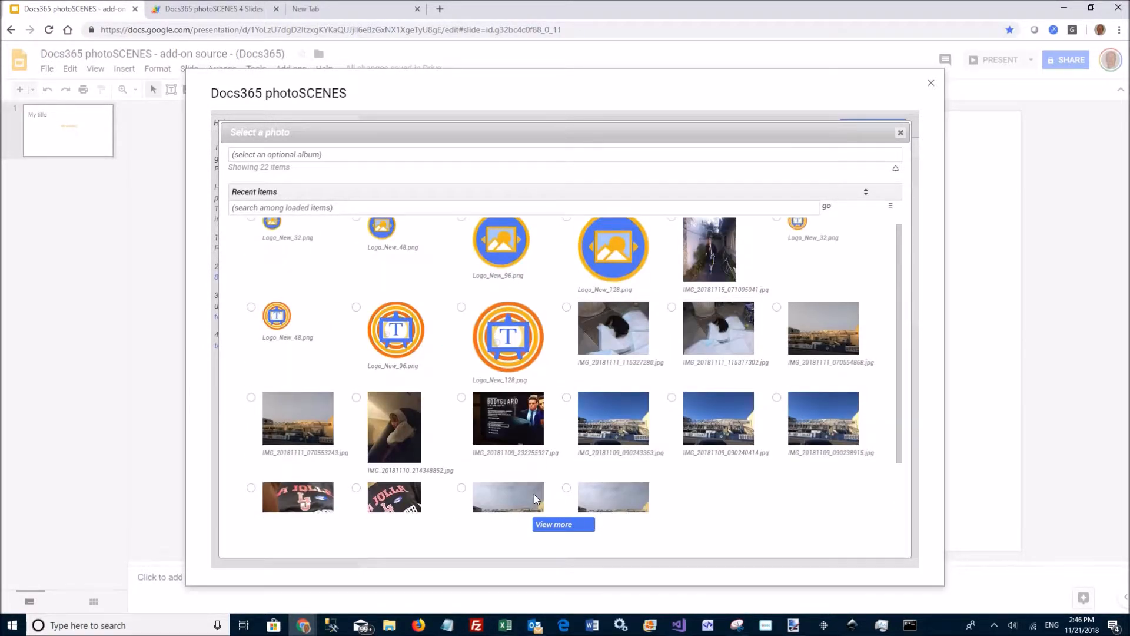
{"action": "scroll", "coordinate": [535, 494], "scroll_direction": "up", "scroll_amount": 1}
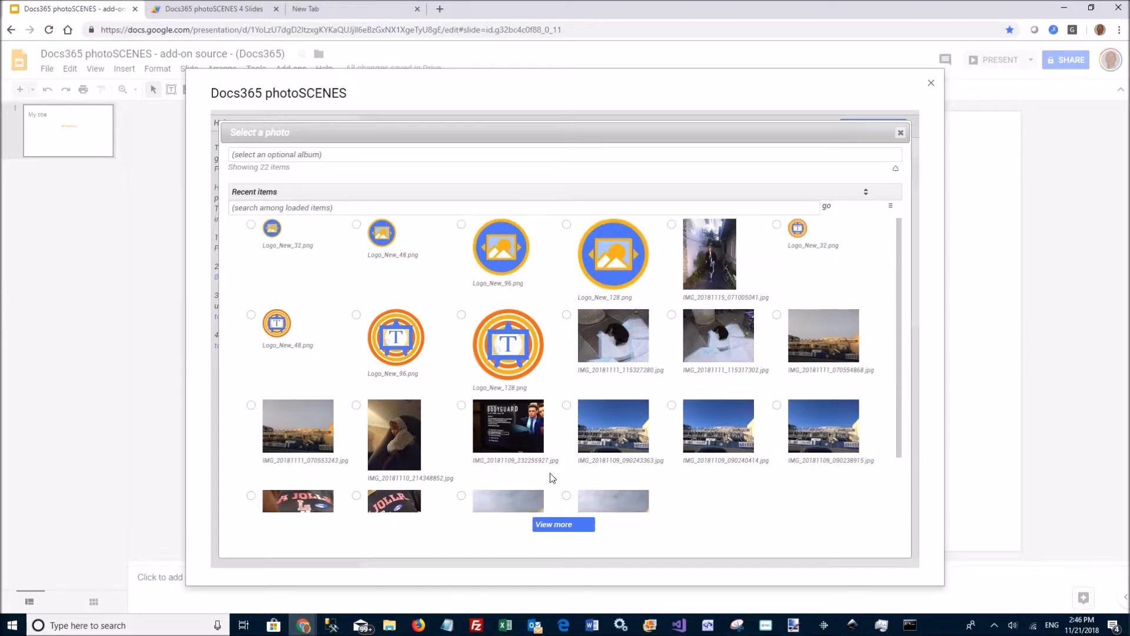
{"action": "left_click", "coordinate": [567, 316]}
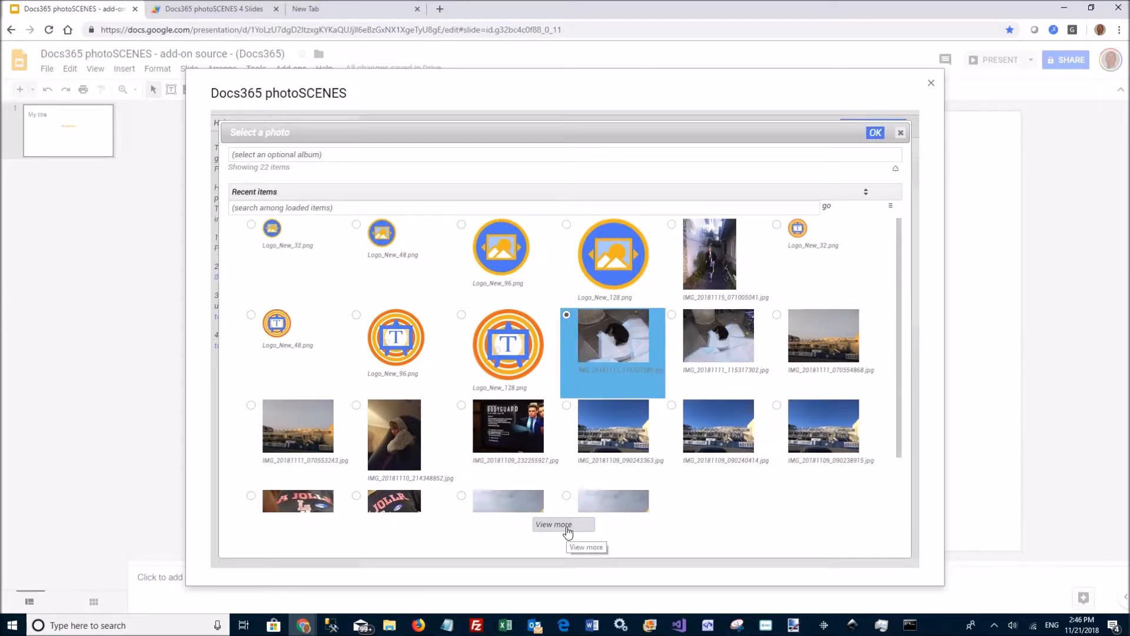
{"action": "left_click", "coordinate": [875, 132]}
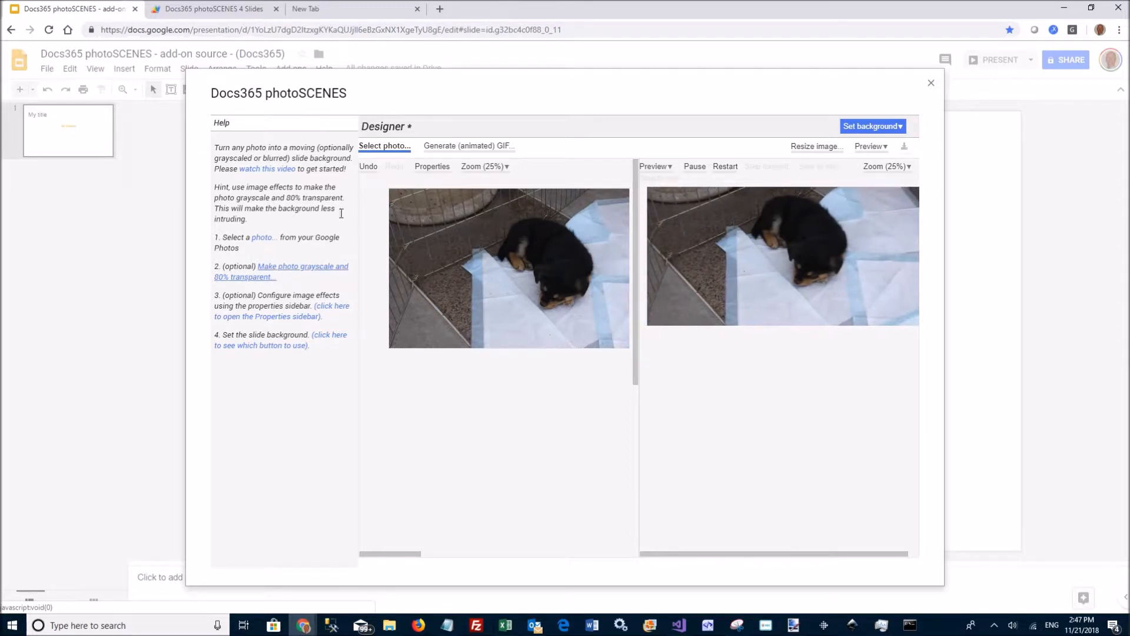
Step: Open the photo's properties and review the animation length and frames-per-second settings
{"action": "left_click", "coordinate": [439, 169]}
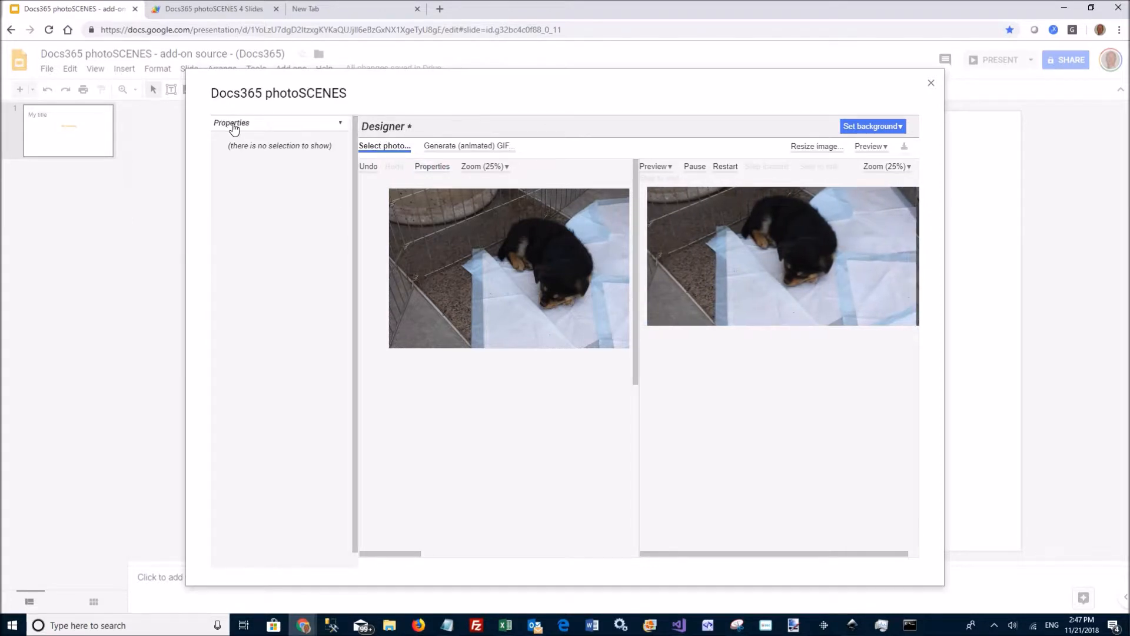
{"action": "left_click", "coordinate": [234, 126]}
{"action": "left_click", "coordinate": [237, 123]}
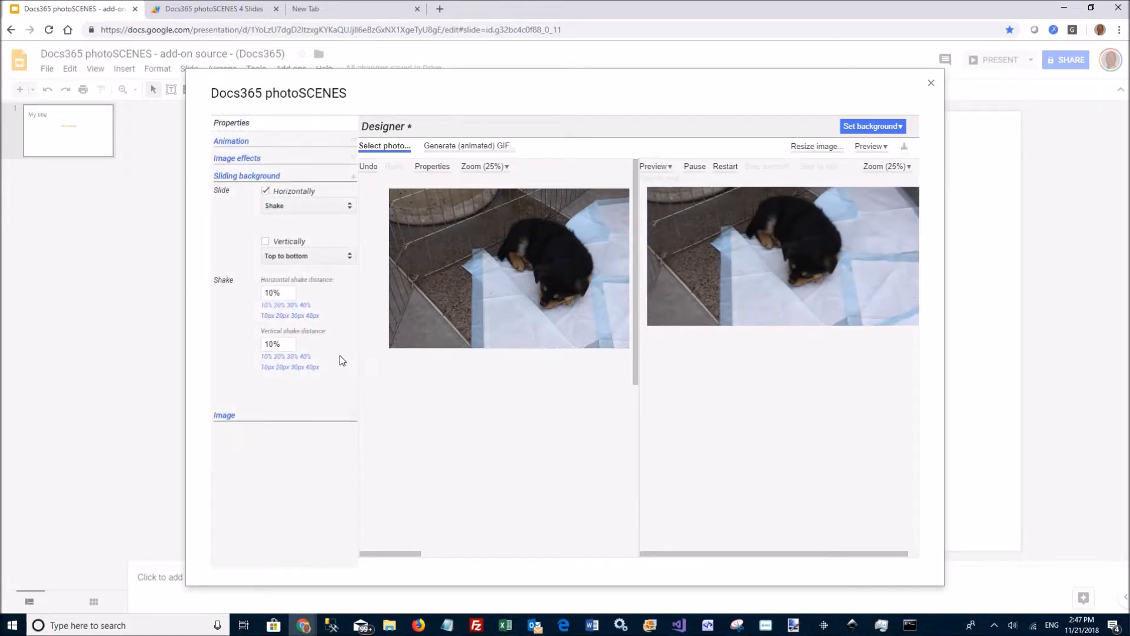
{"action": "left_click", "coordinate": [231, 143]}
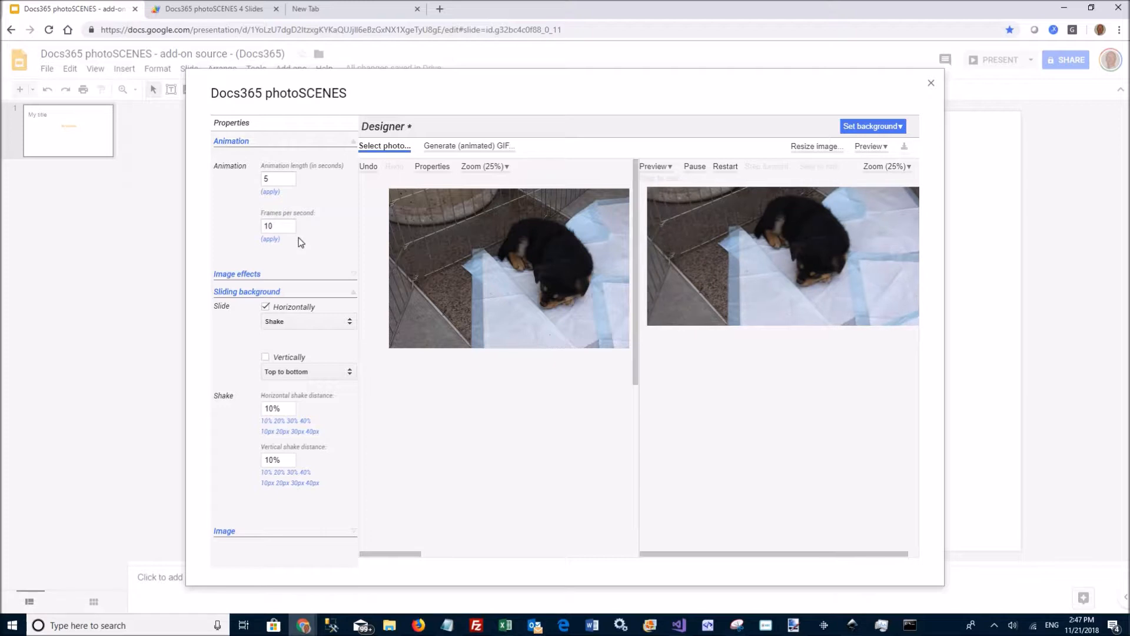
{"action": "left_click", "coordinate": [228, 144]}
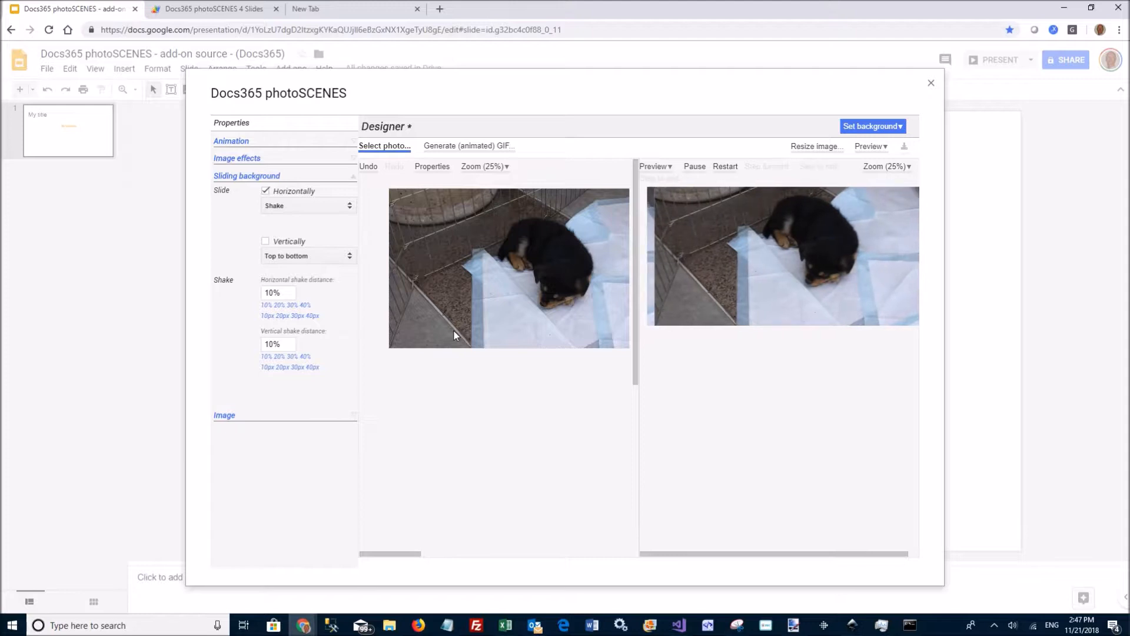
Step: Enable grayscale on the photo and blur it with a value of 10
{"action": "left_click", "coordinate": [245, 159]}
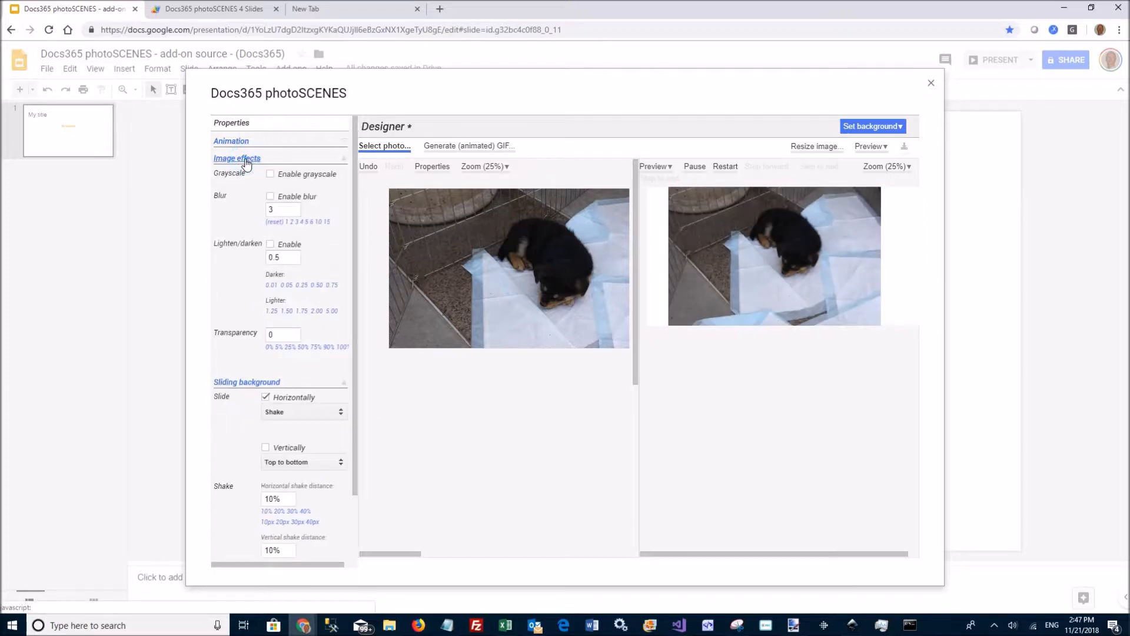
{"action": "left_click", "coordinate": [272, 176]}
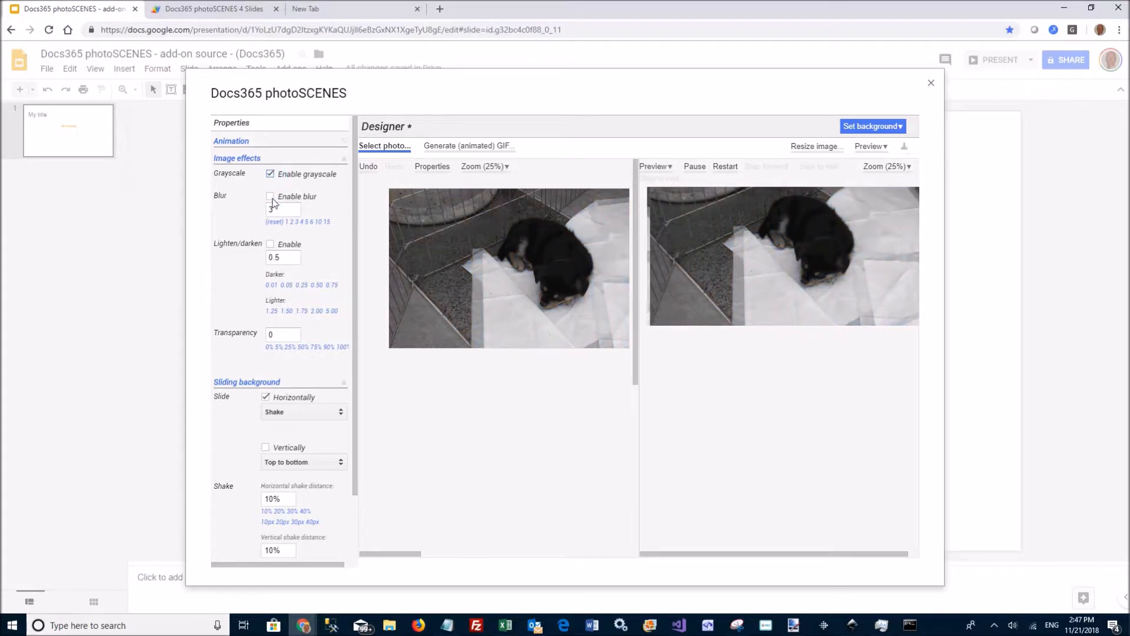
{"action": "left_click", "coordinate": [270, 196]}
{"action": "left_click", "coordinate": [319, 222]}
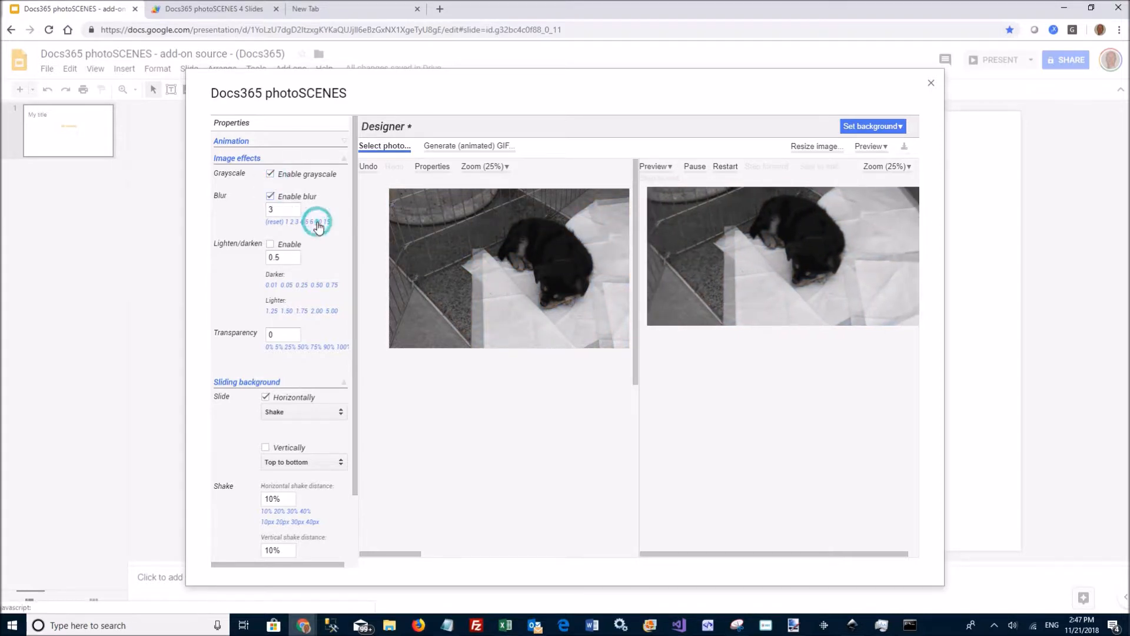
Step: Enable the lighten/darken effect on the photo with a value of 1.5
{"action": "left_click", "coordinate": [271, 246]}
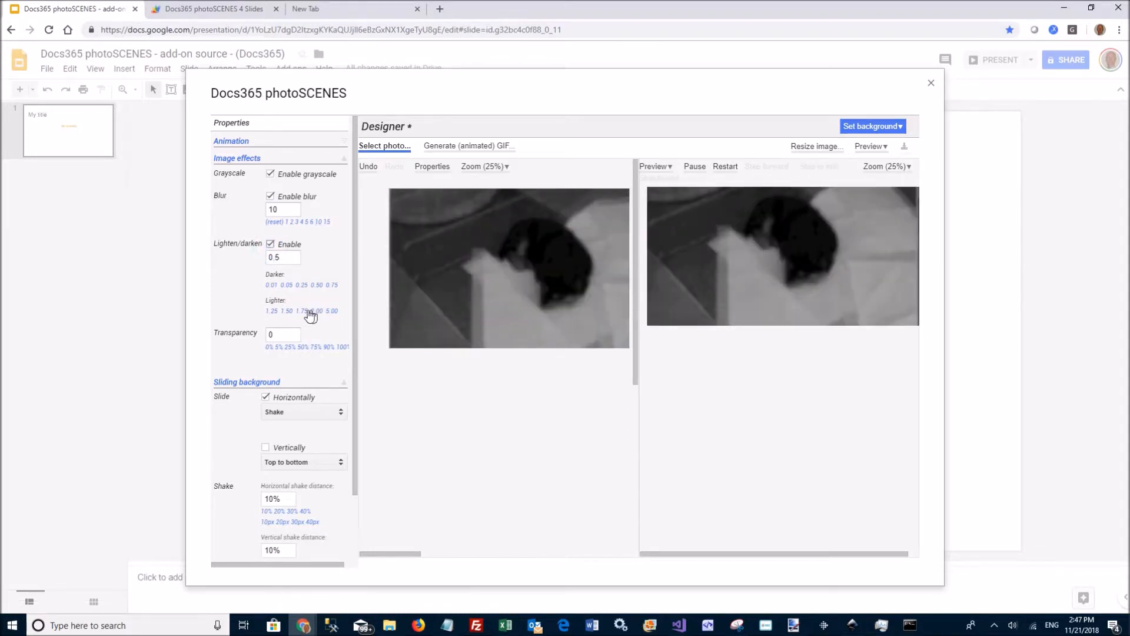
{"action": "left_click", "coordinate": [317, 312]}
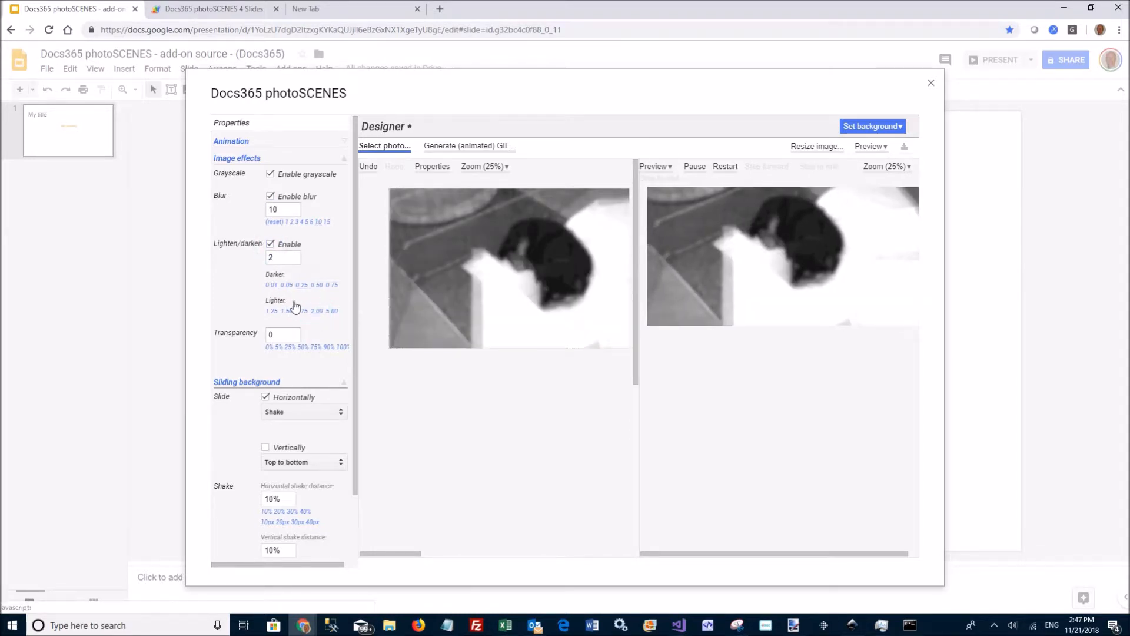
{"action": "left_click", "coordinate": [287, 310]}
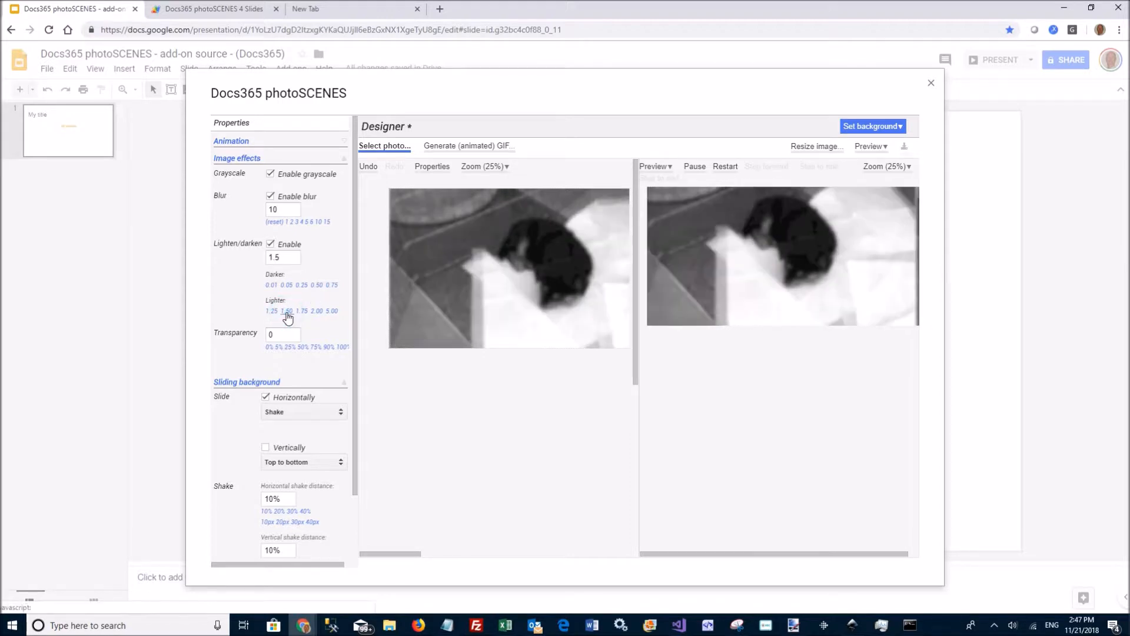
{"action": "left_click", "coordinate": [270, 244]}
{"action": "left_click", "coordinate": [270, 244]}
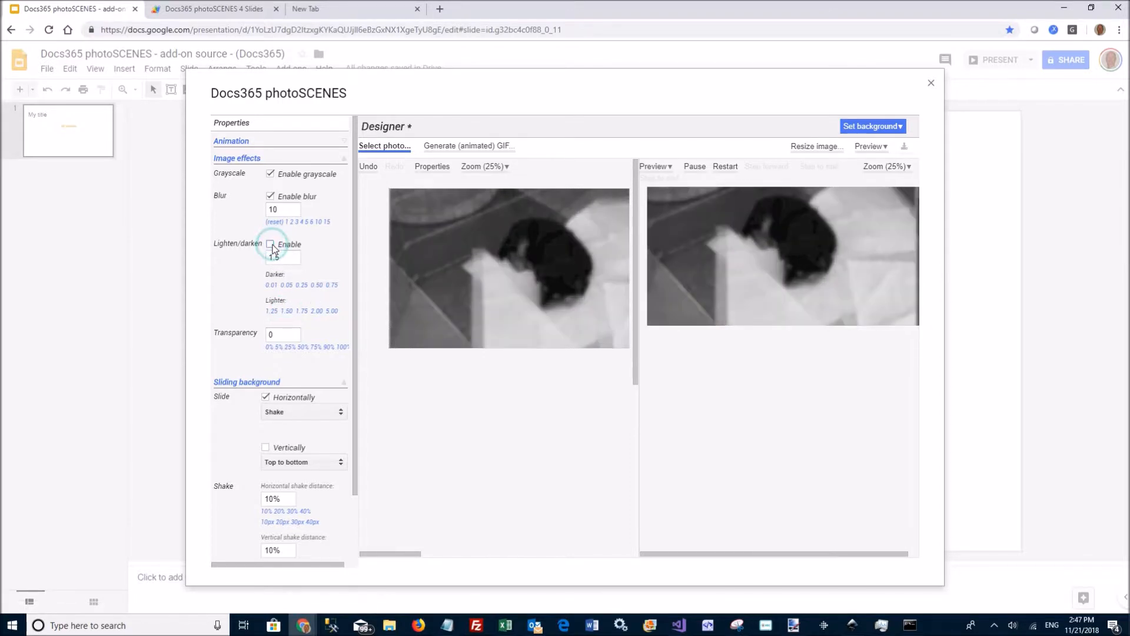
Step: Set the photo's transparency to 75% and disable its blur effect
{"action": "left_click", "coordinate": [325, 347]}
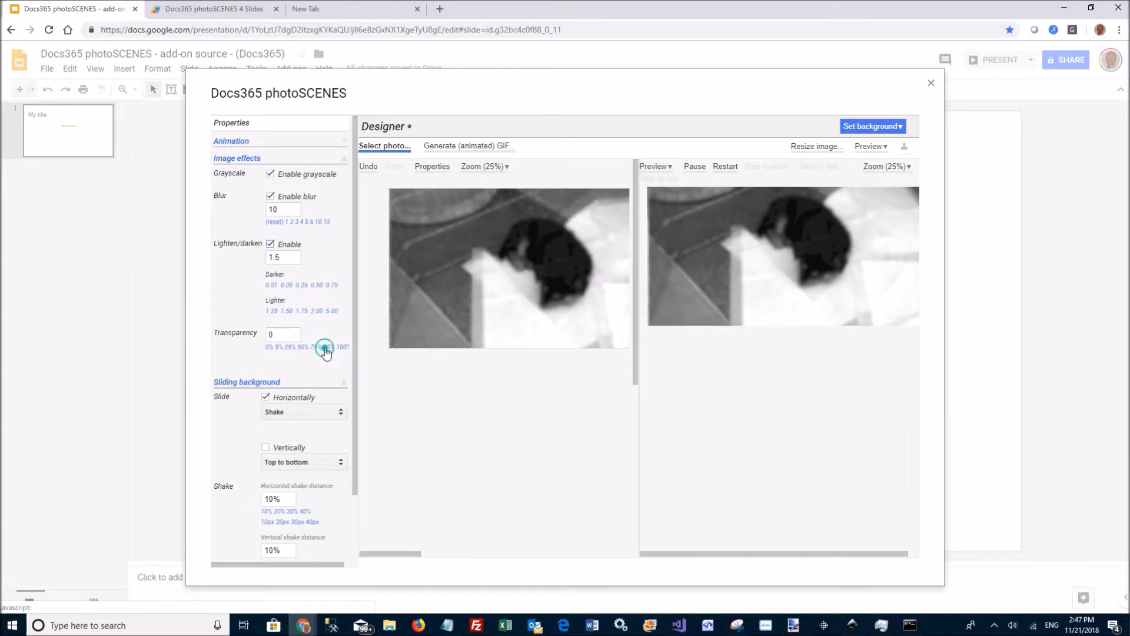
{"action": "left_click", "coordinate": [316, 349]}
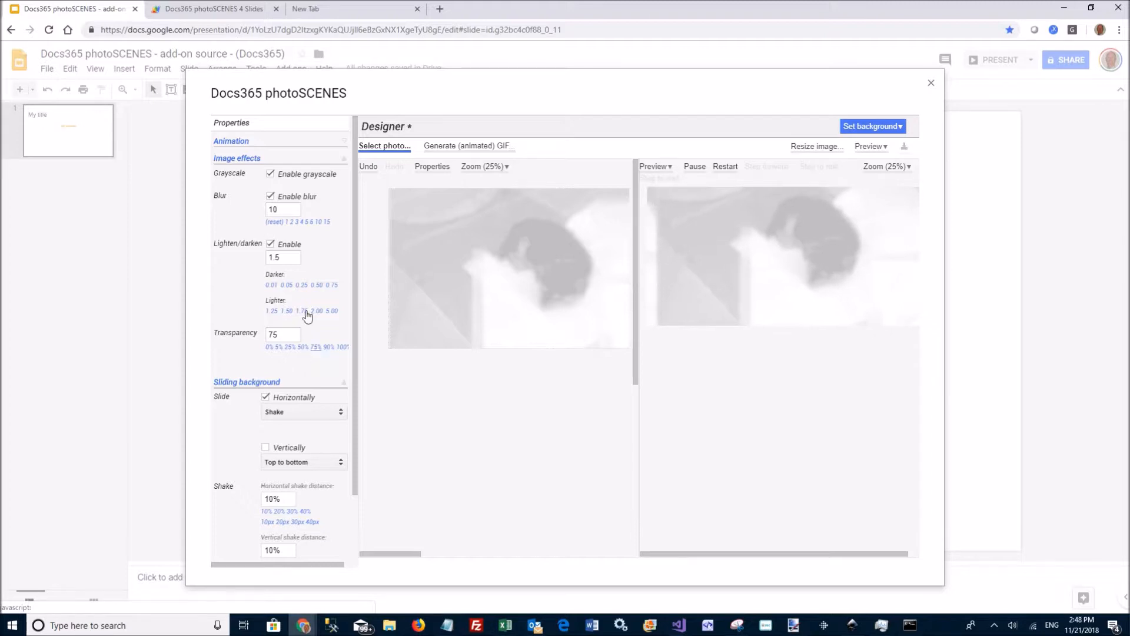
{"action": "left_click", "coordinate": [270, 197]}
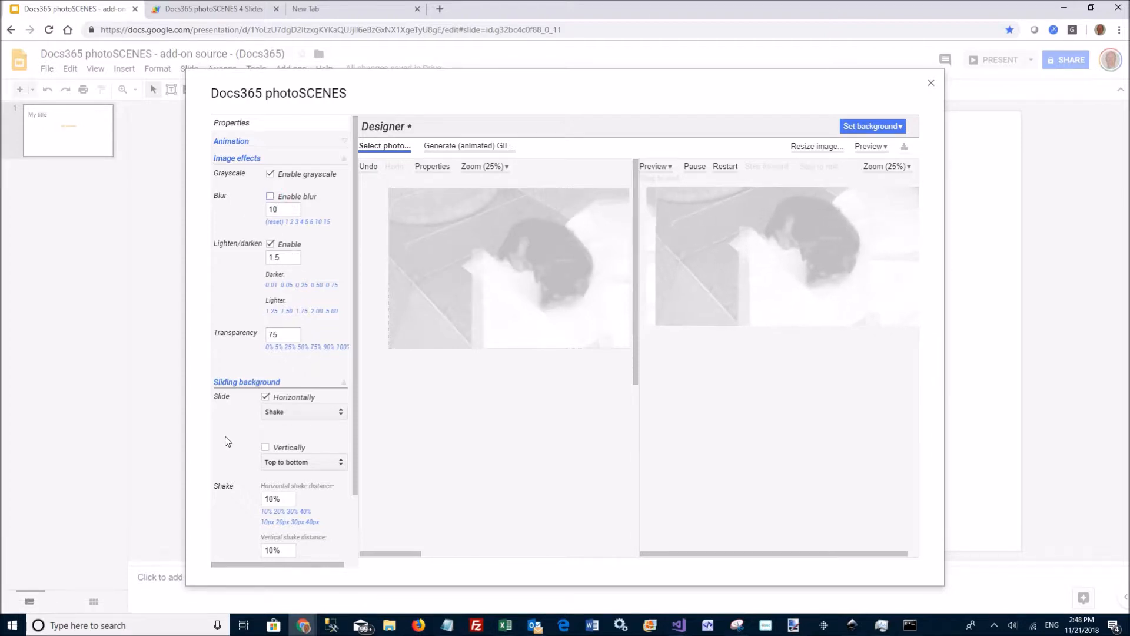
Step: Review the horizontal and vertical slide direction options of the sliding background, keeping the current choices
{"action": "scroll", "coordinate": [290, 418], "scroll_direction": "down", "scroll_amount": 2}
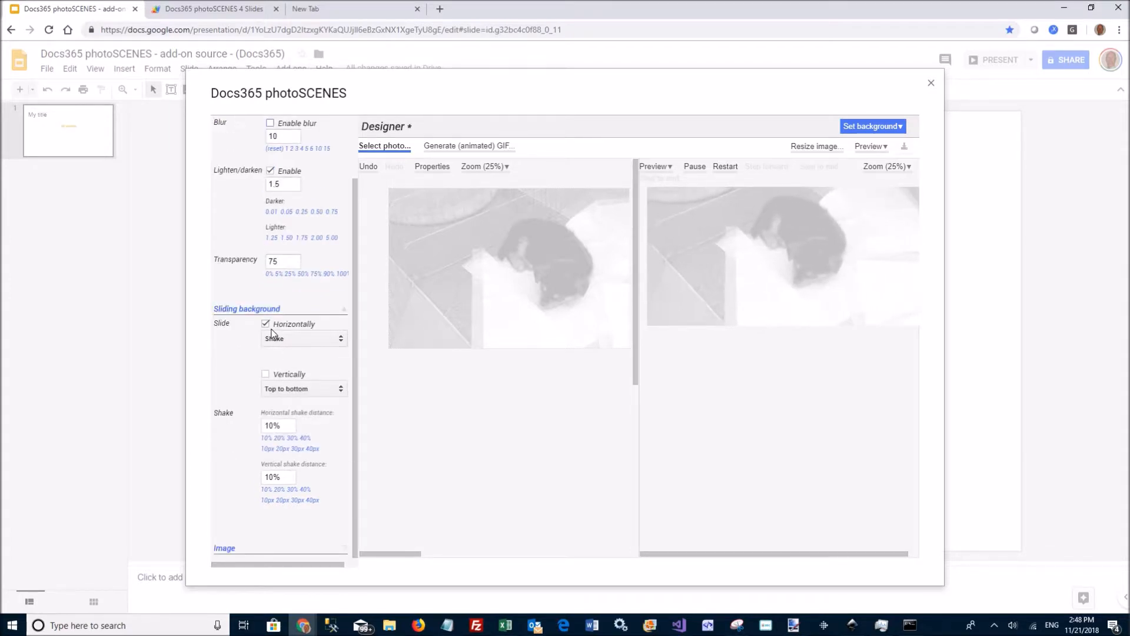
{"action": "left_click", "coordinate": [275, 341]}
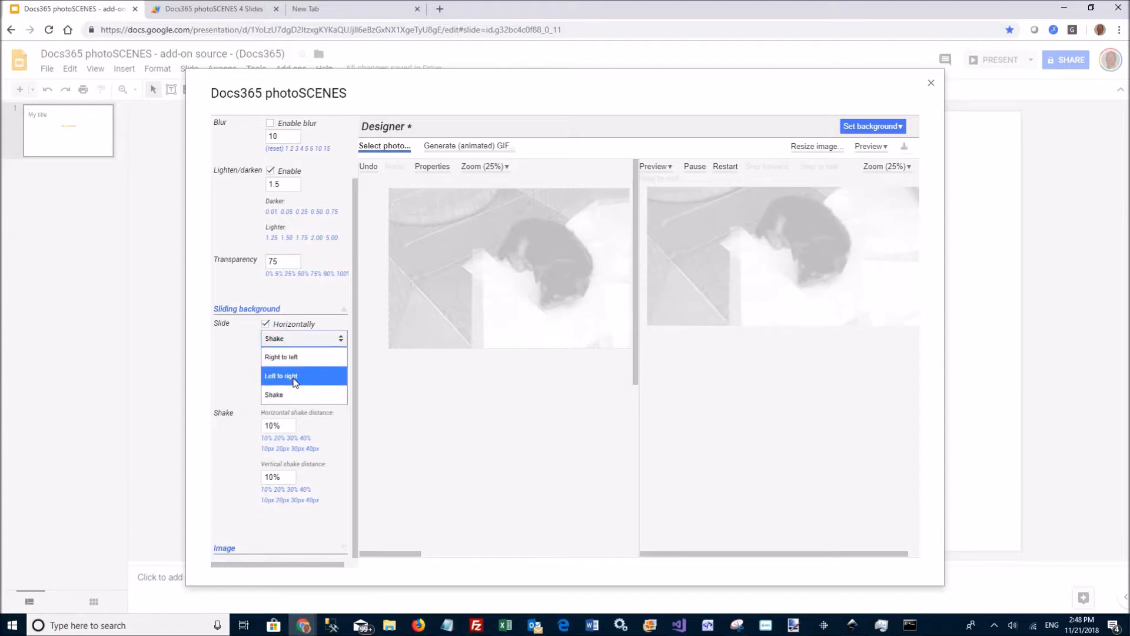
{"action": "left_click", "coordinate": [225, 361]}
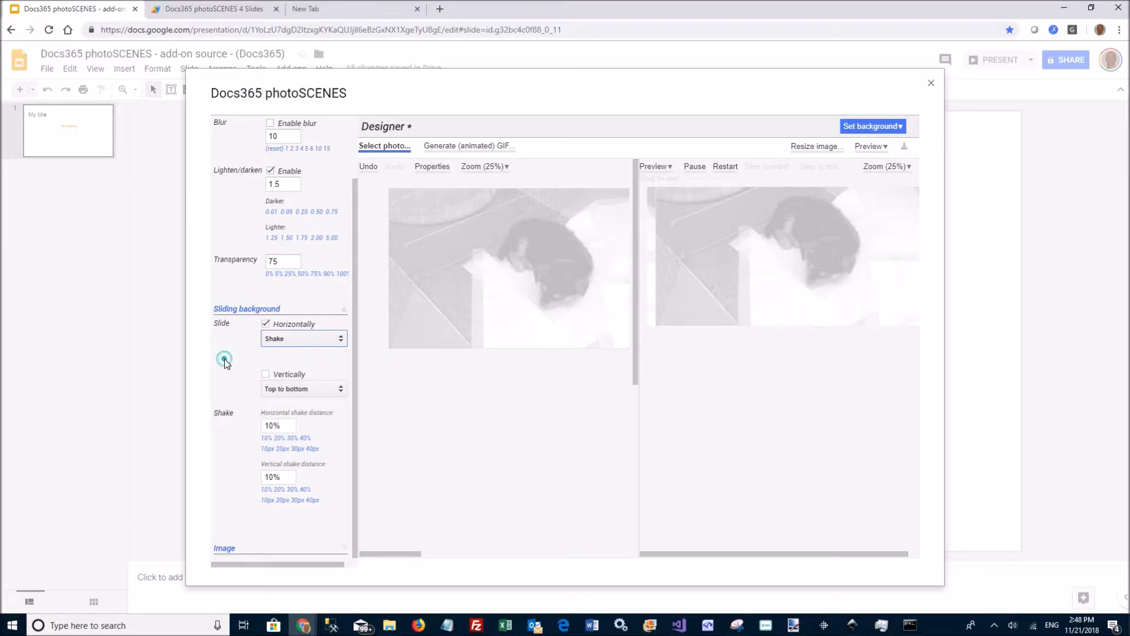
{"action": "left_click", "coordinate": [291, 391]}
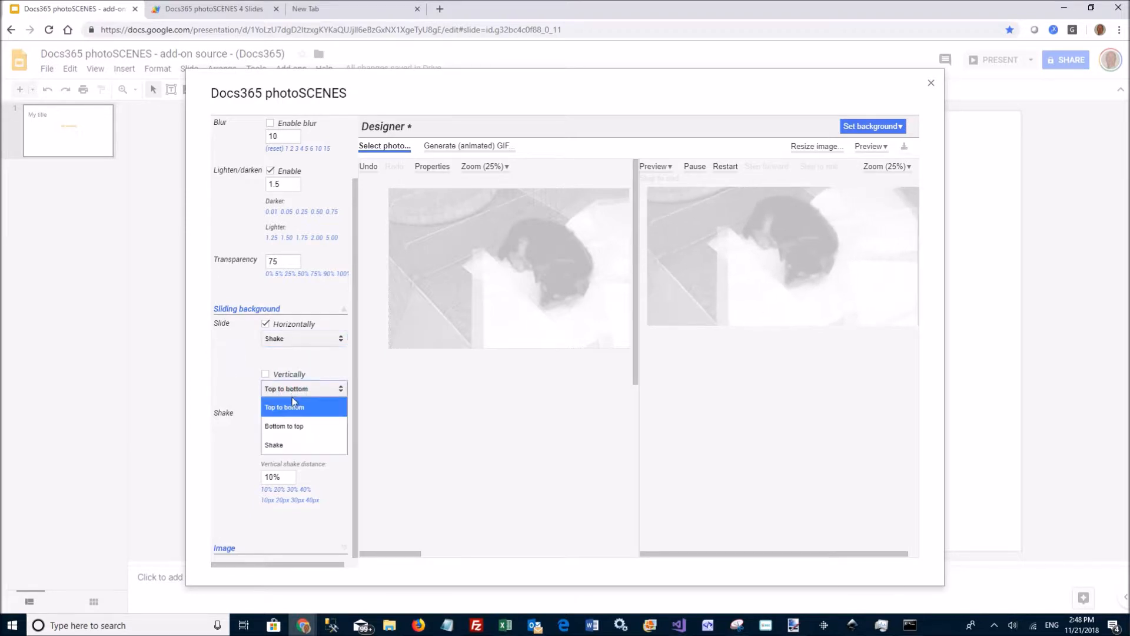
{"action": "left_click", "coordinate": [213, 359]}
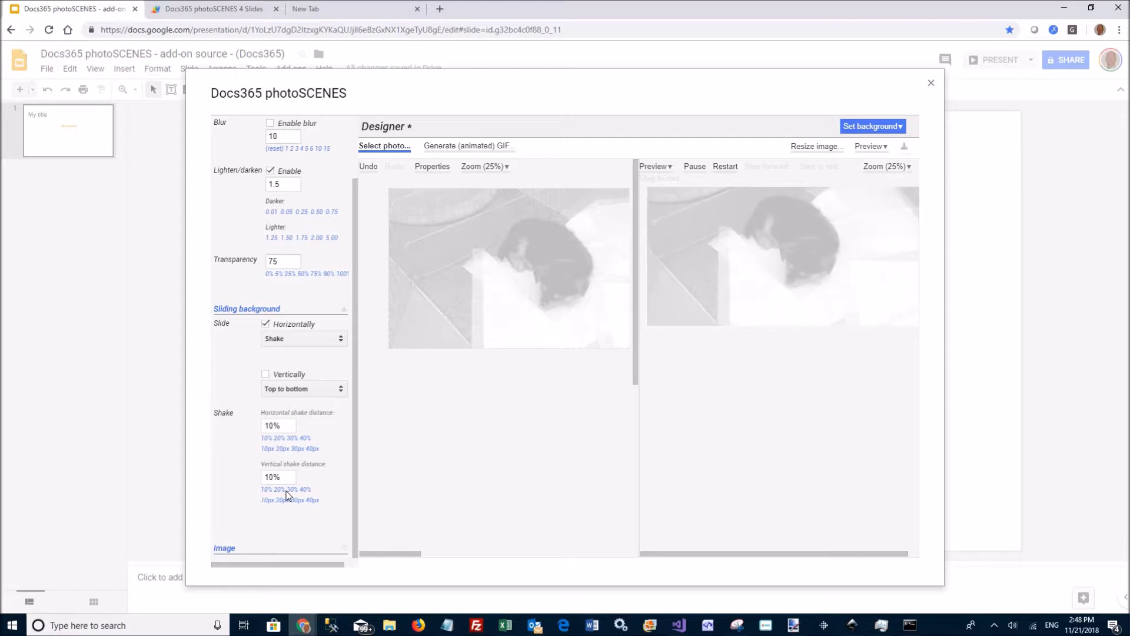
Step: Collapse the property sections and consult the help on which control sets the slide background
{"action": "left_click", "coordinate": [241, 309]}
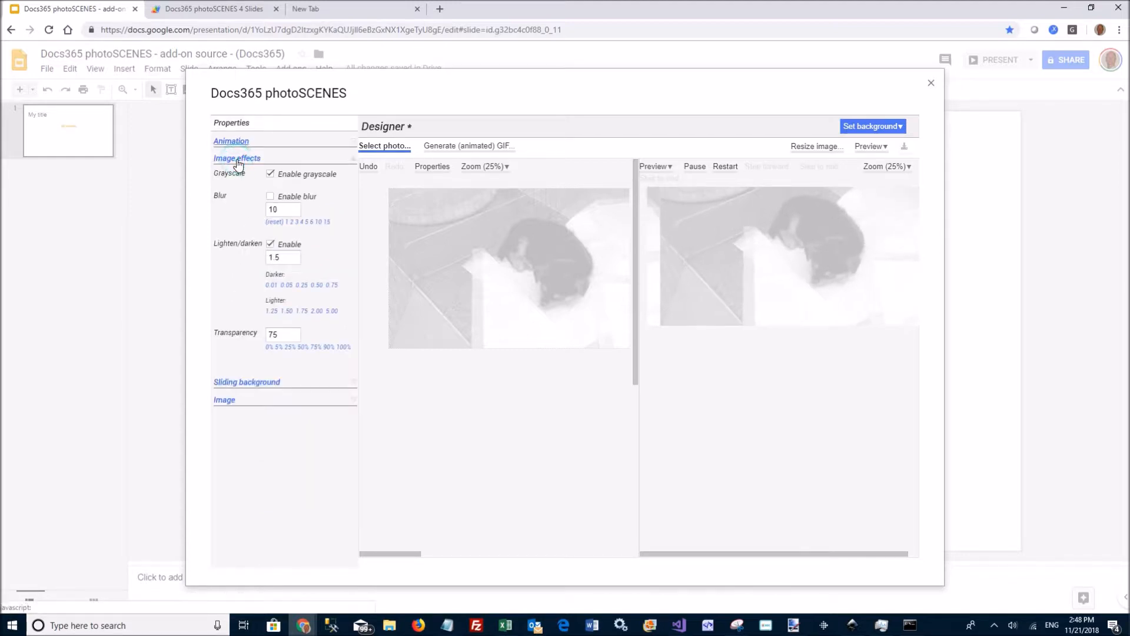
{"action": "left_click", "coordinate": [241, 159]}
{"action": "left_click", "coordinate": [241, 123]}
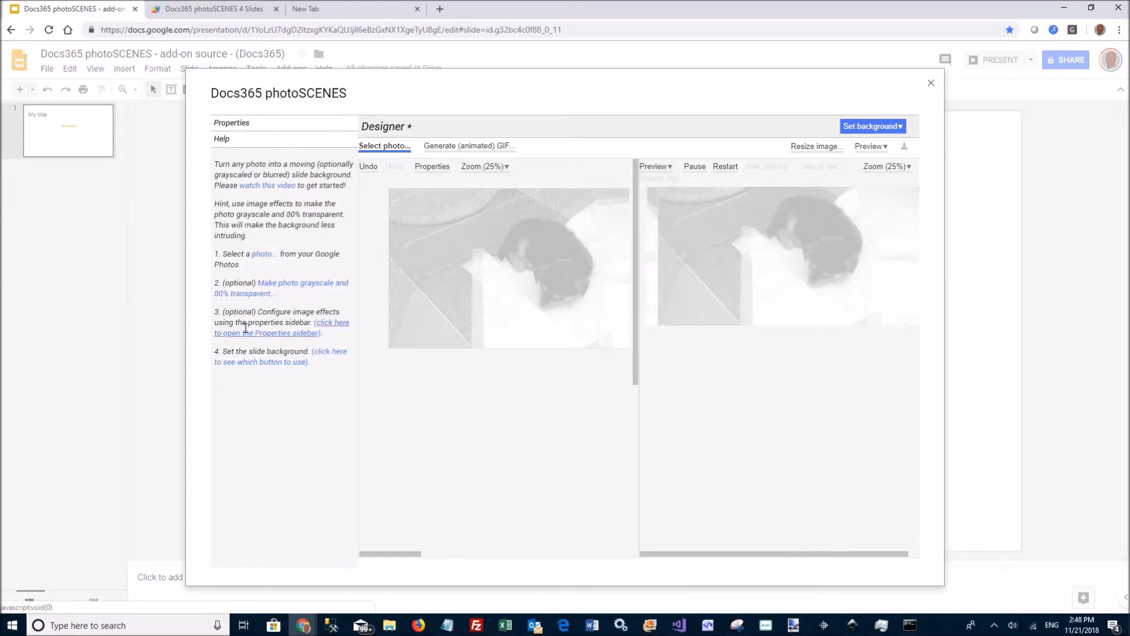
{"action": "left_click", "coordinate": [334, 357]}
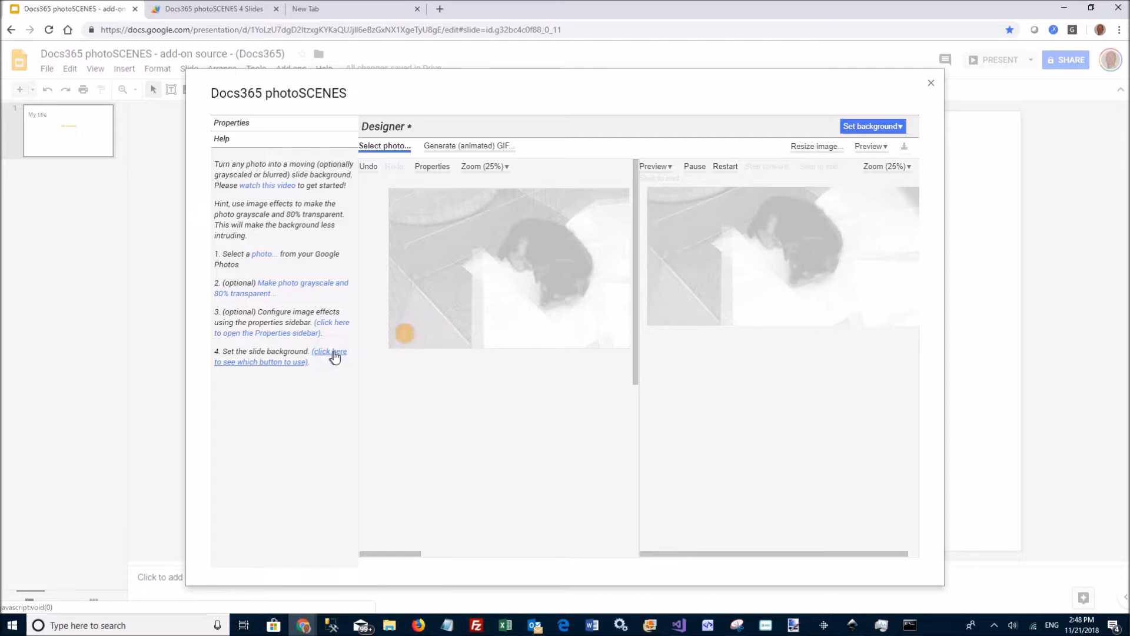
Step: Generate an animated GIF at 50% of the document size, 480 × 270, and set it as the slide background
{"action": "left_click", "coordinate": [876, 125]}
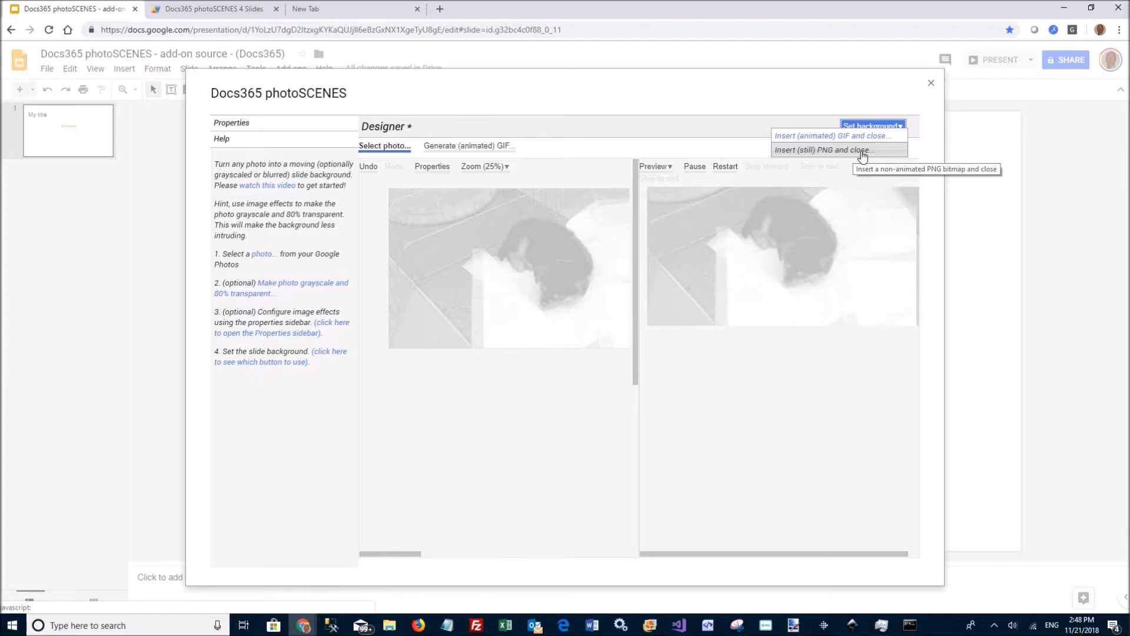
{"action": "left_click", "coordinate": [864, 137]}
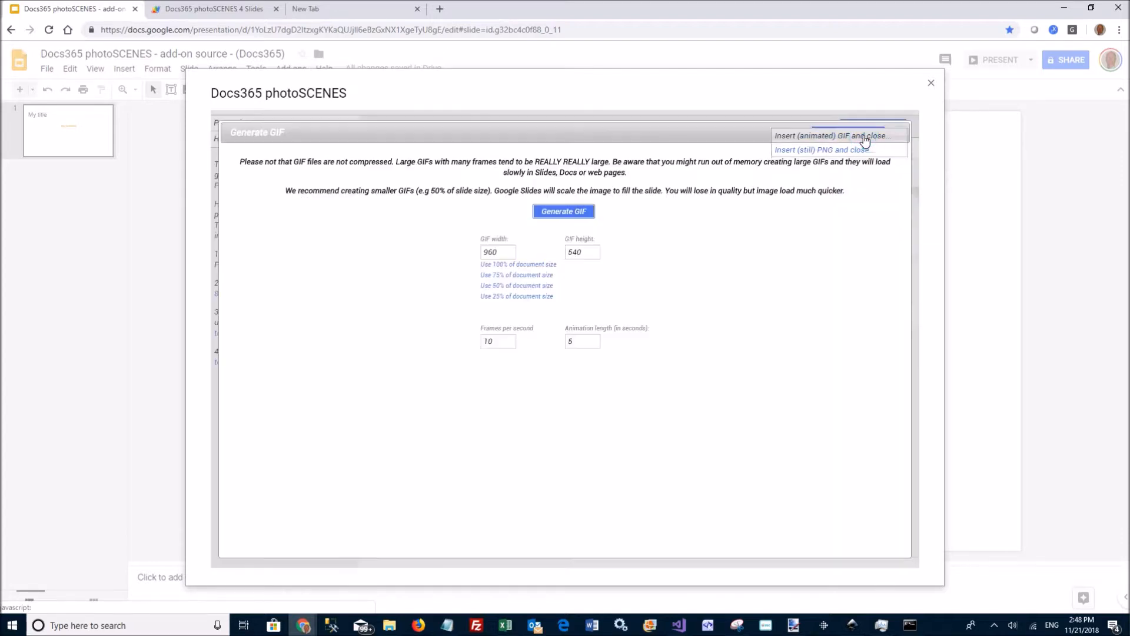
{"action": "left_click", "coordinate": [521, 297]}
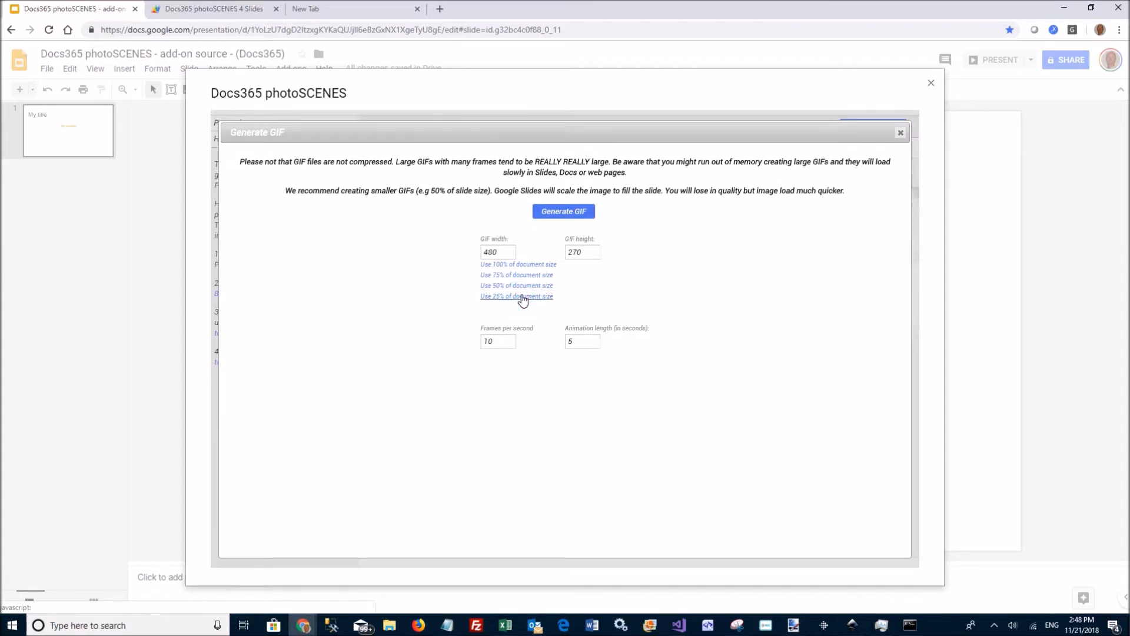
{"action": "left_click", "coordinate": [571, 212]}
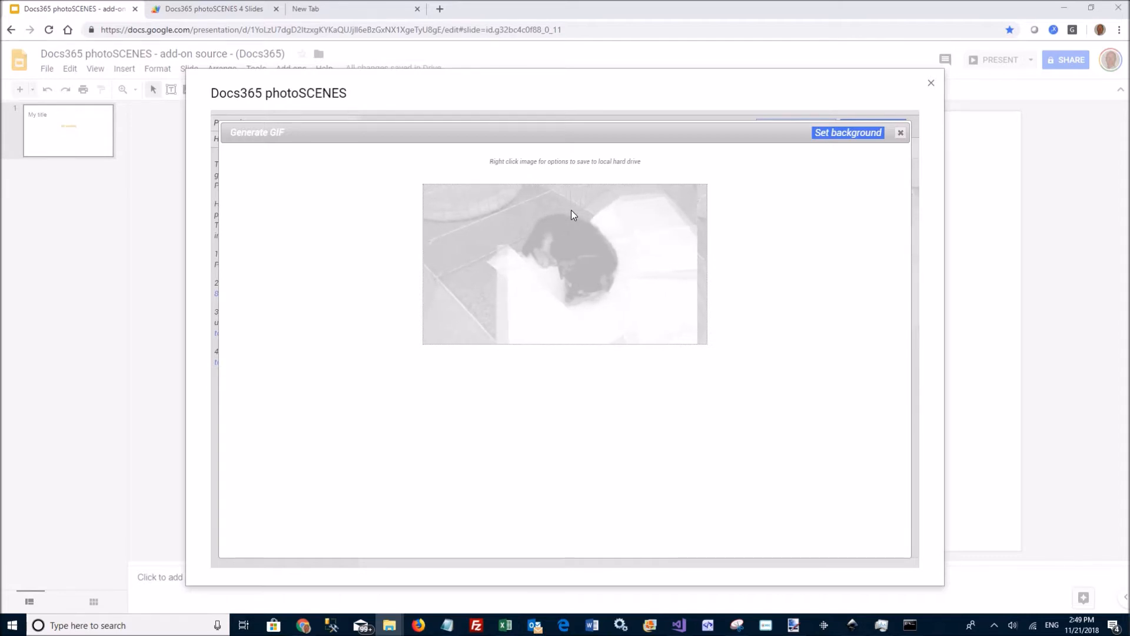
{"action": "left_click", "coordinate": [853, 137]}
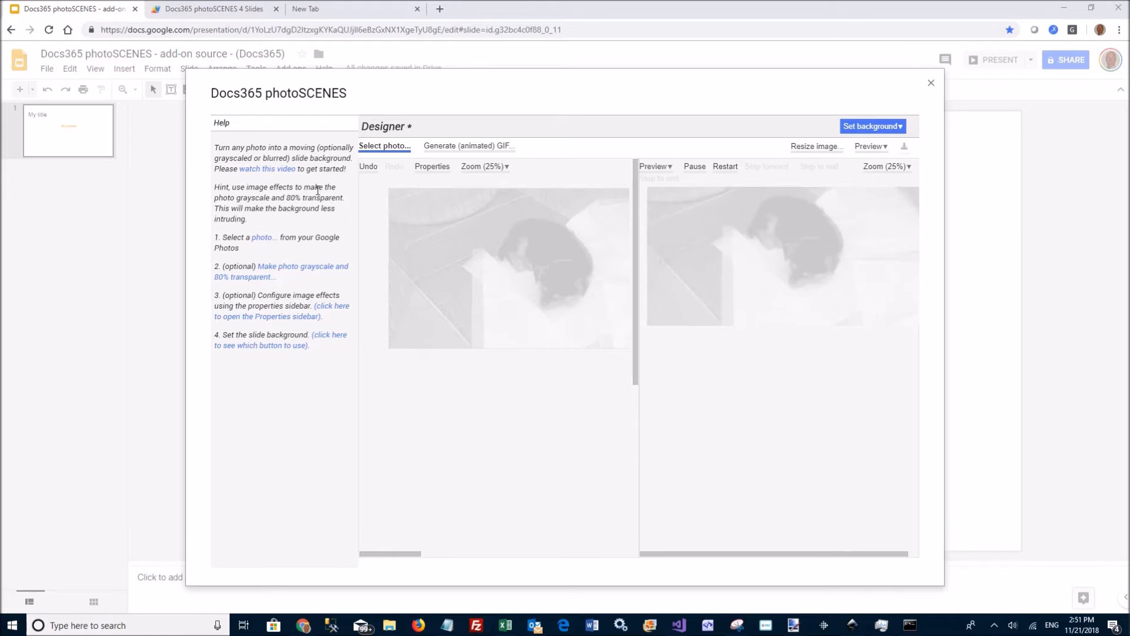
Step: Browse the photo picker's albums and categories, filter to items from birthdays, and close it without choosing a photo
{"action": "left_click", "coordinate": [383, 147]}
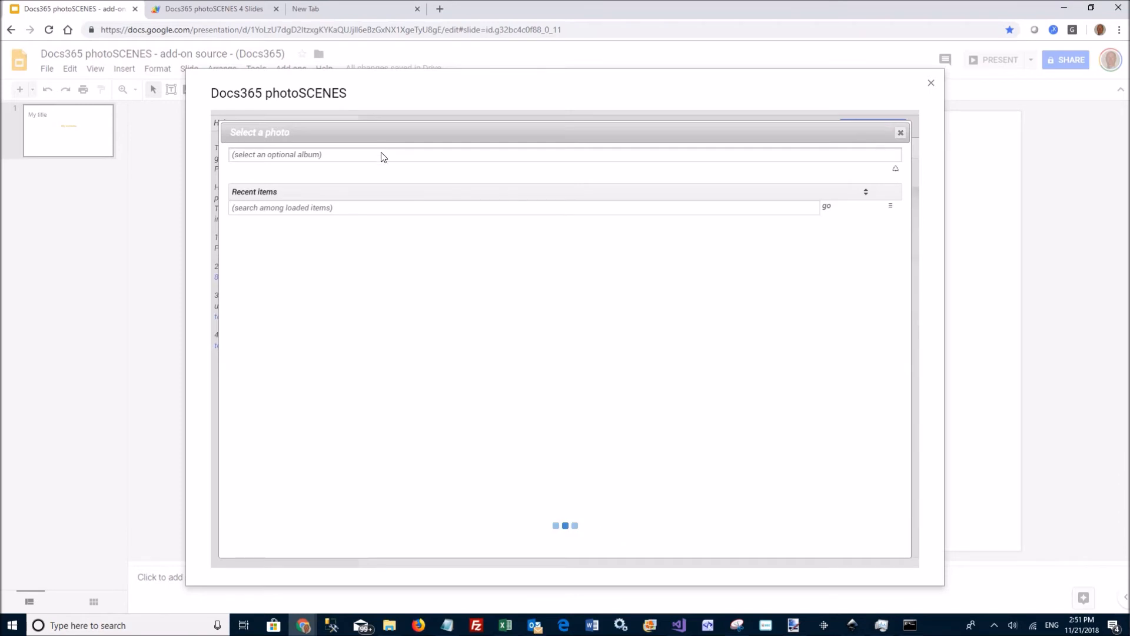
{"action": "left_click", "coordinate": [326, 160]}
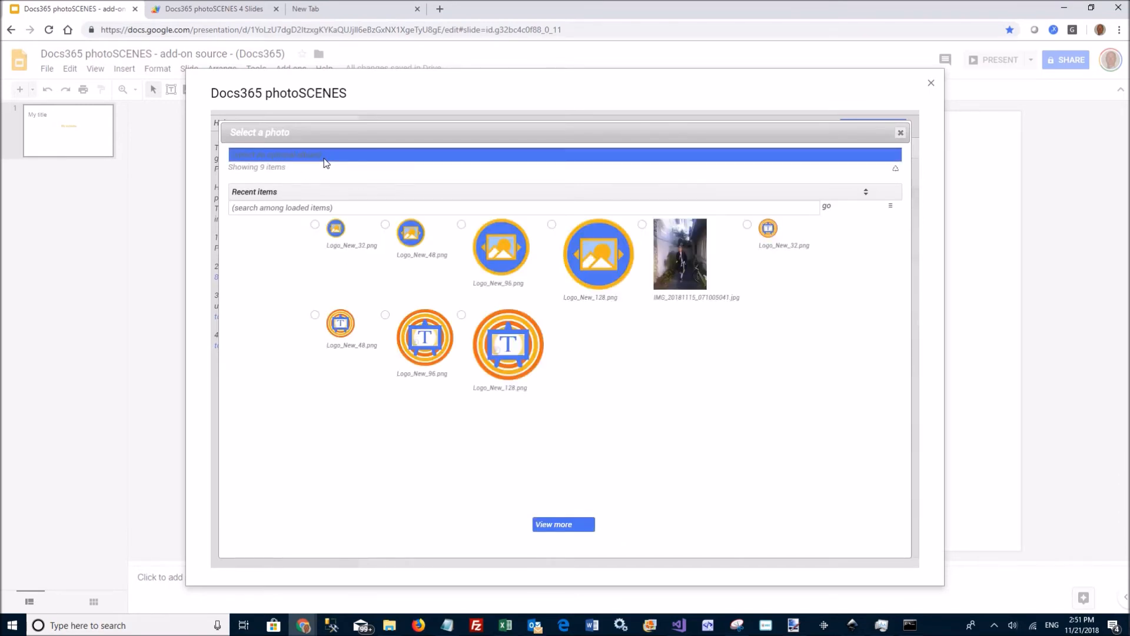
{"action": "left_click", "coordinate": [298, 195]}
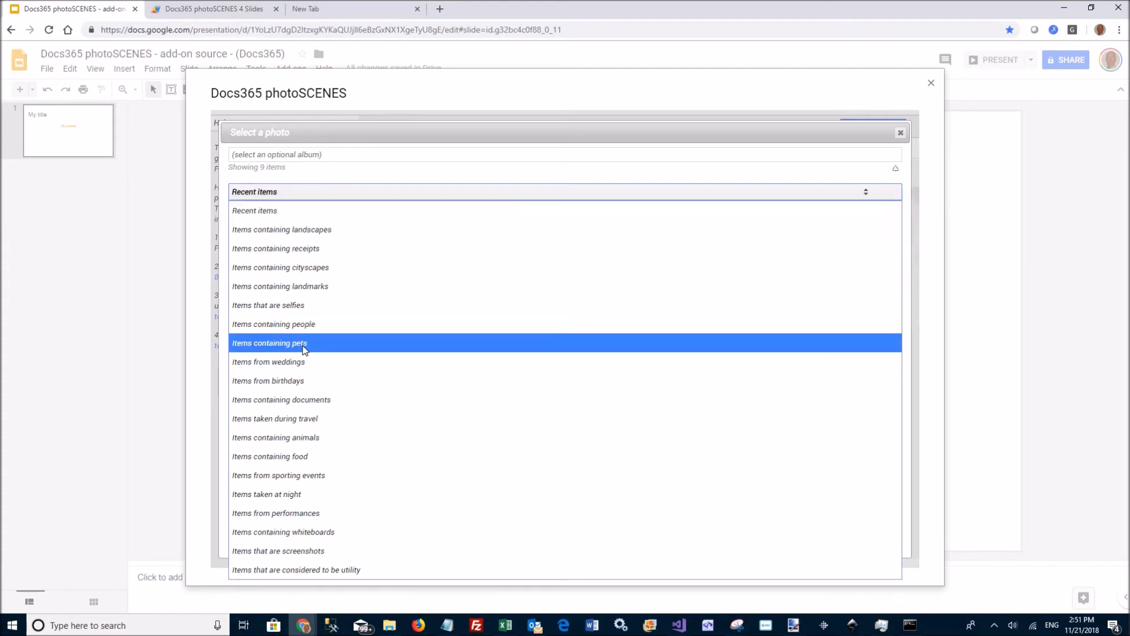
{"action": "left_click", "coordinate": [307, 379]}
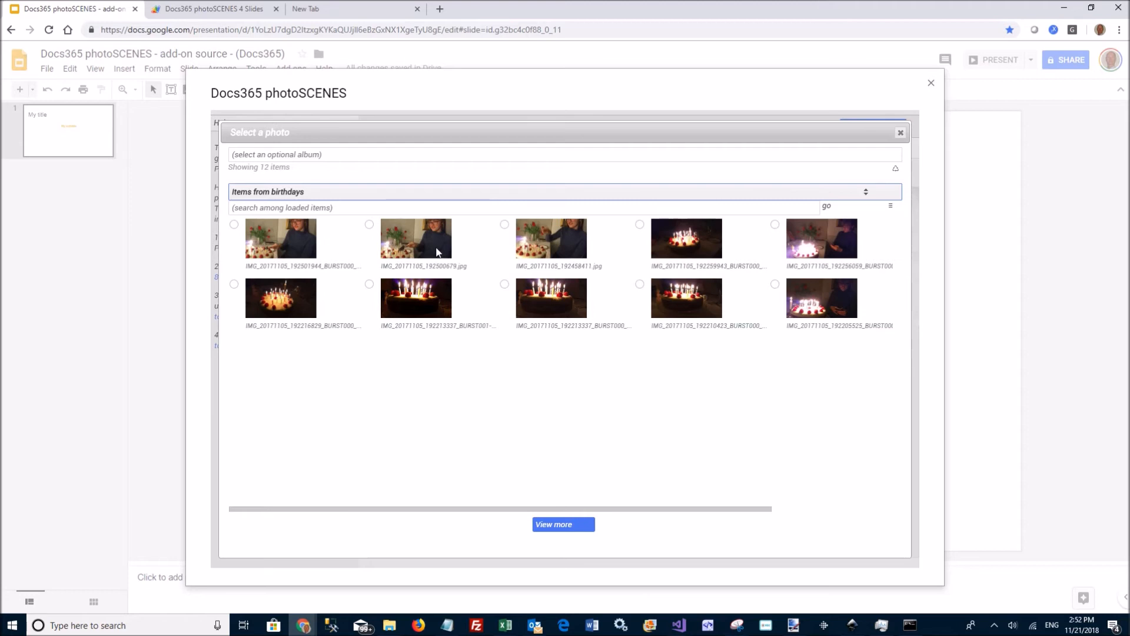
{"action": "left_click", "coordinate": [901, 133]}
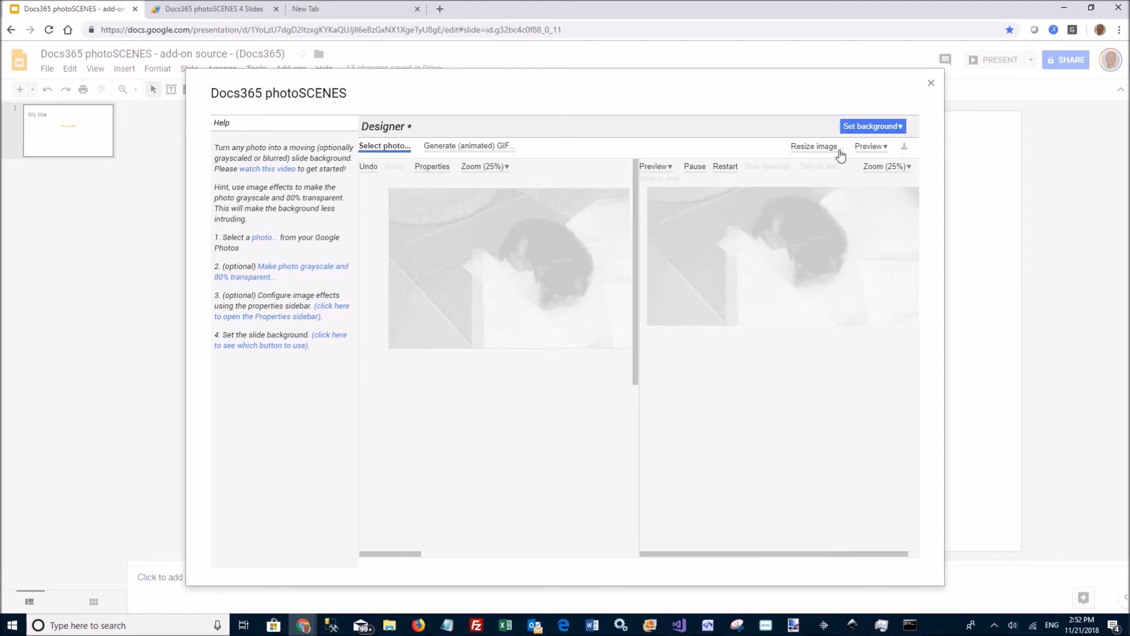
Step: Export the faded grayscale photo as a still PNG, review the bitmap preview, and insert it as the slide background
{"action": "left_click", "coordinate": [882, 126]}
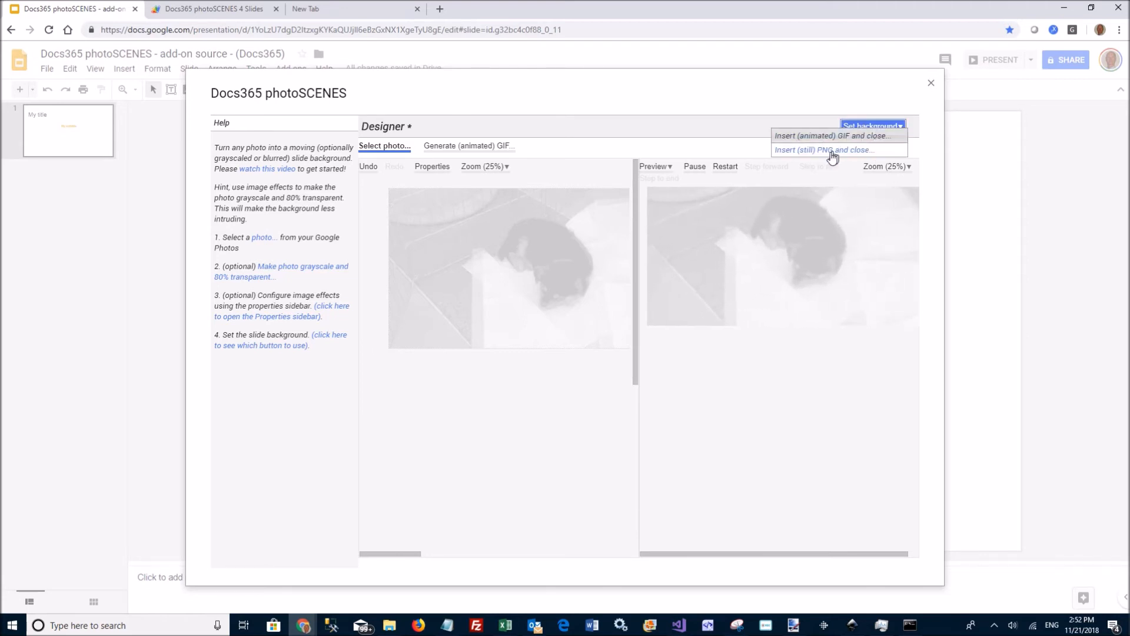
{"action": "left_click", "coordinate": [832, 153]}
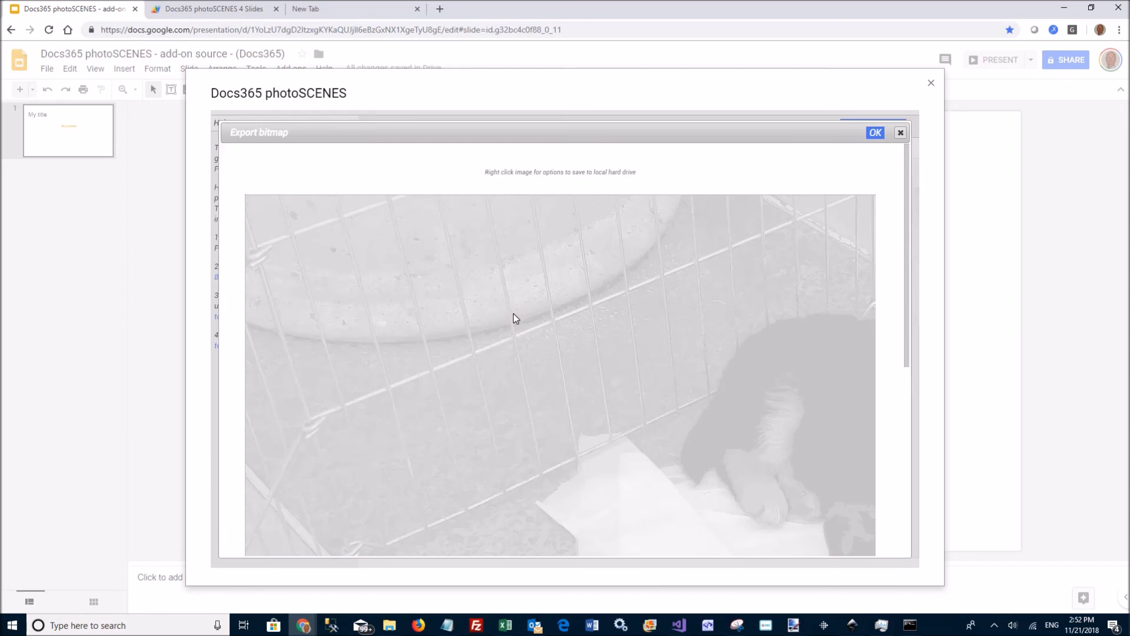
{"action": "scroll", "coordinate": [496, 336], "scroll_direction": "down", "scroll_amount": 5}
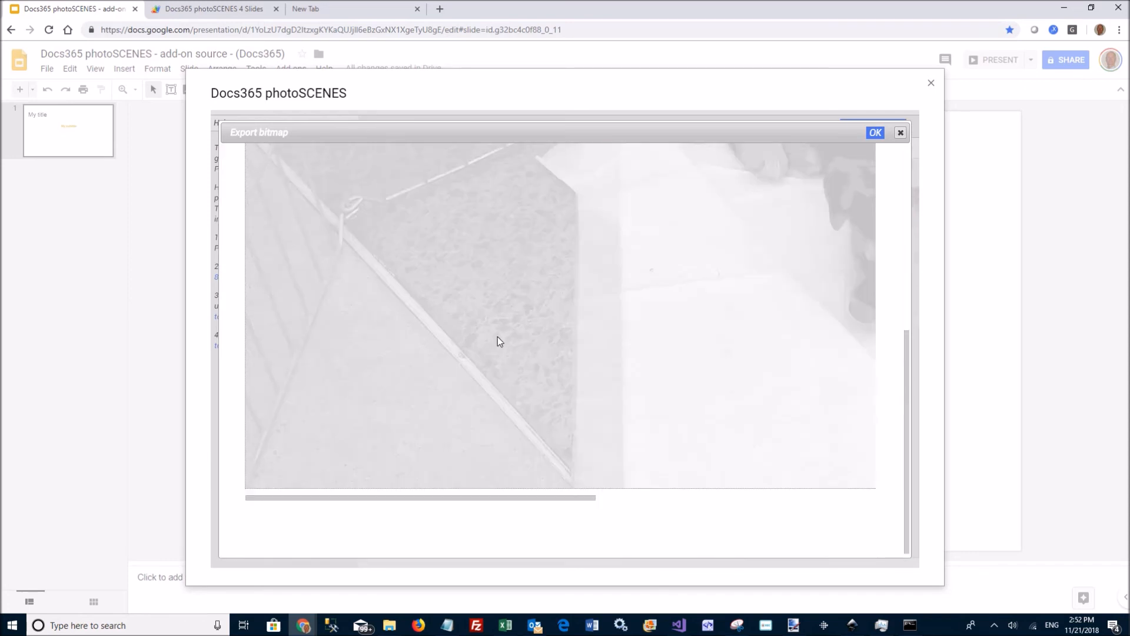
{"action": "scroll", "coordinate": [497, 337], "scroll_direction": "up", "scroll_amount": 4}
{"action": "scroll", "coordinate": [496, 336], "scroll_direction": "up", "scroll_amount": 1}
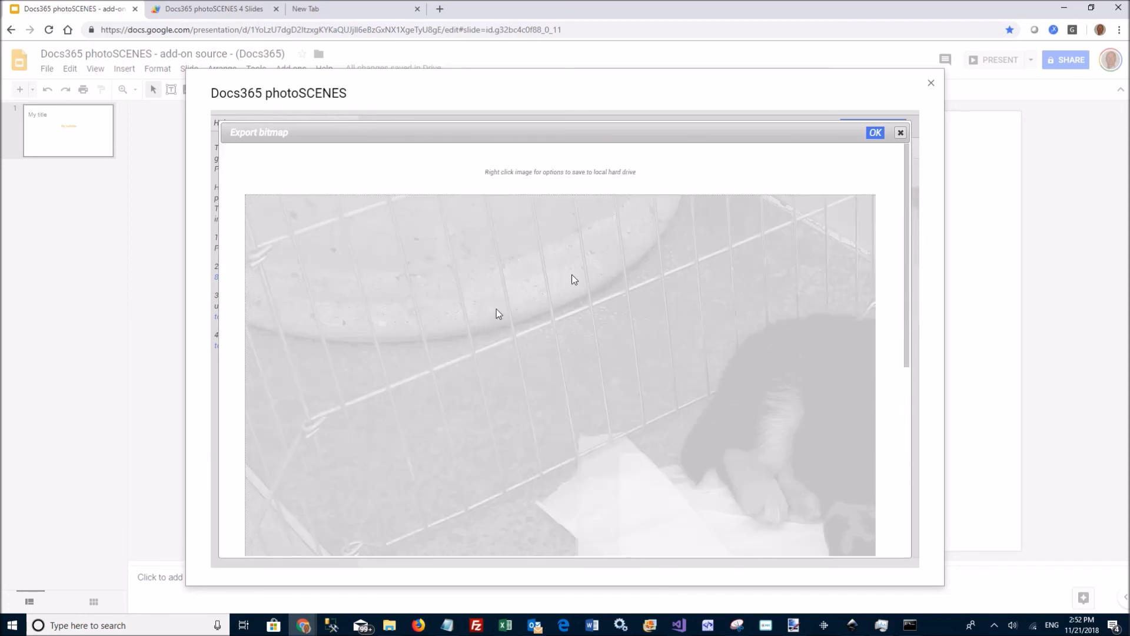
{"action": "left_click", "coordinate": [876, 134]}
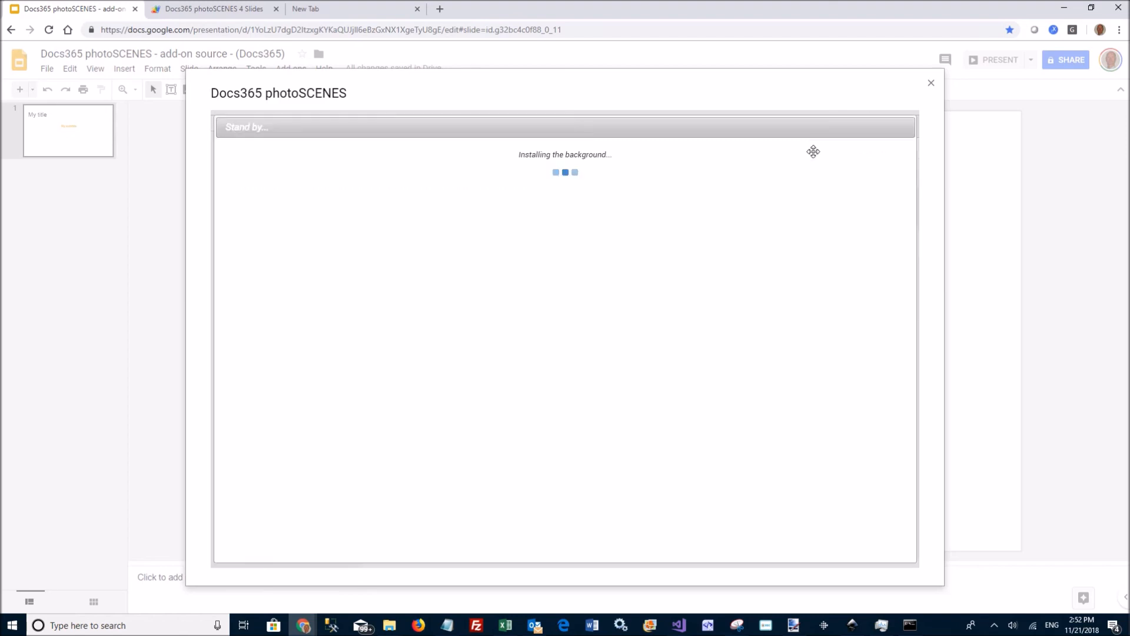